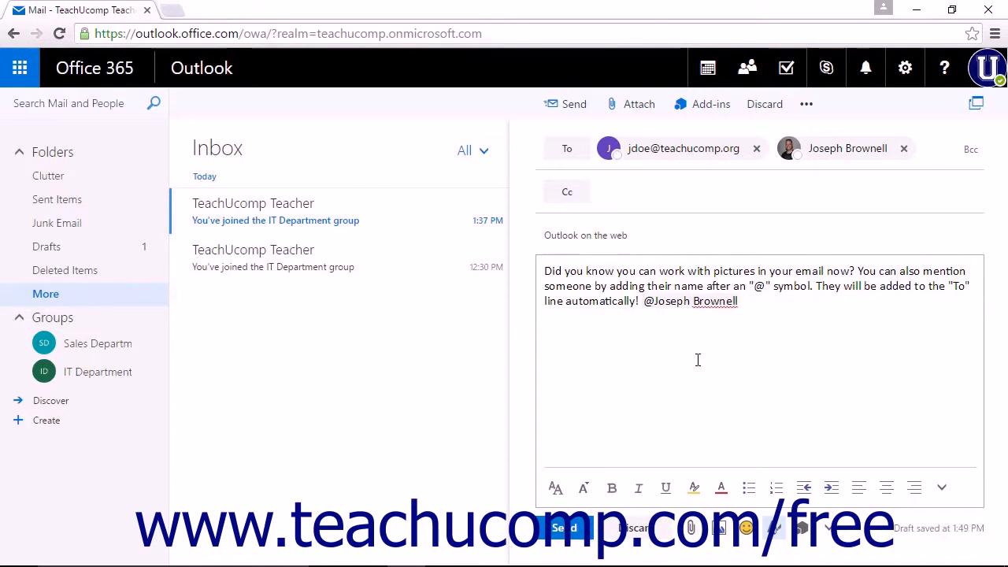
click(655, 236)
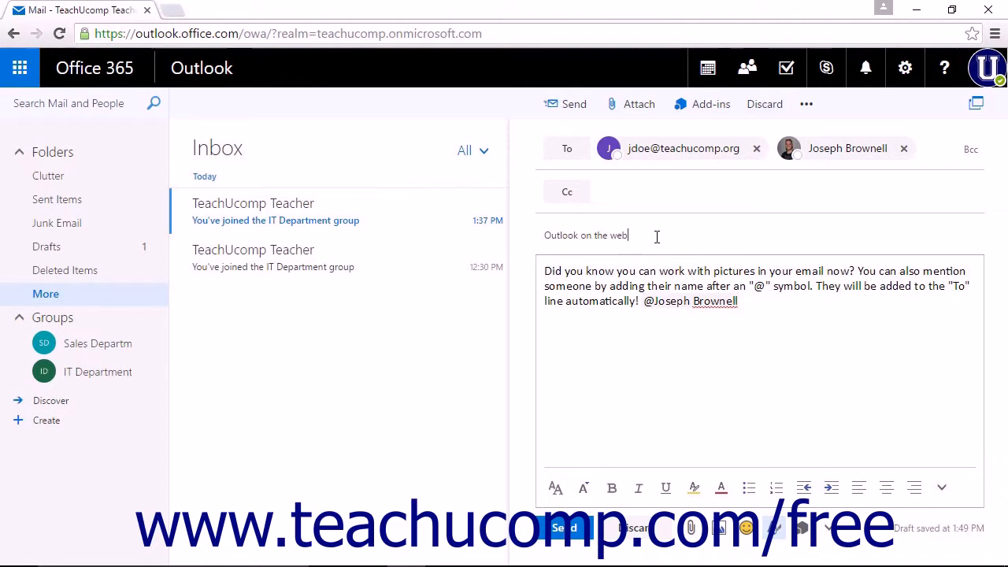
click(601, 327)
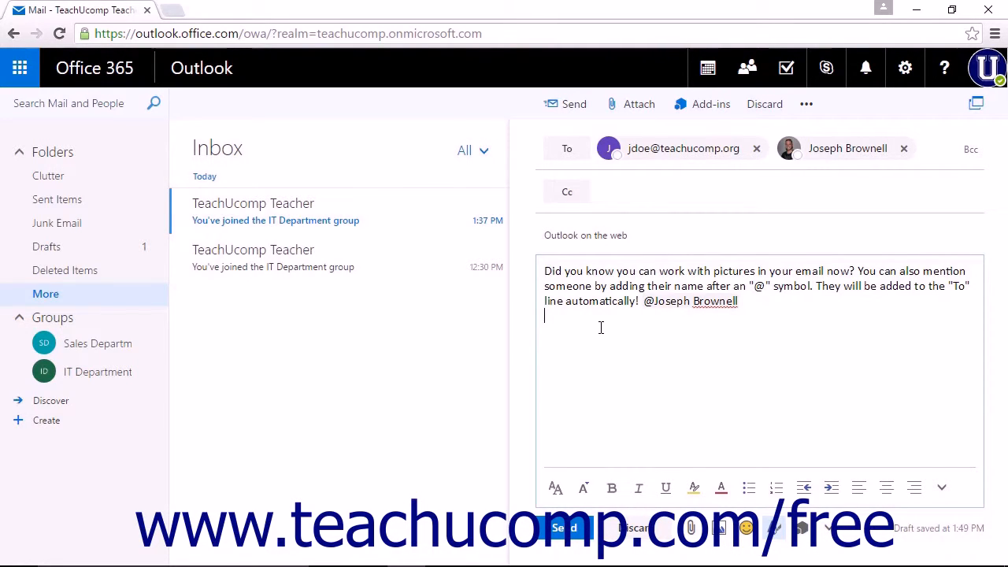
click(640, 302)
click(639, 302)
click(752, 307)
text(@)
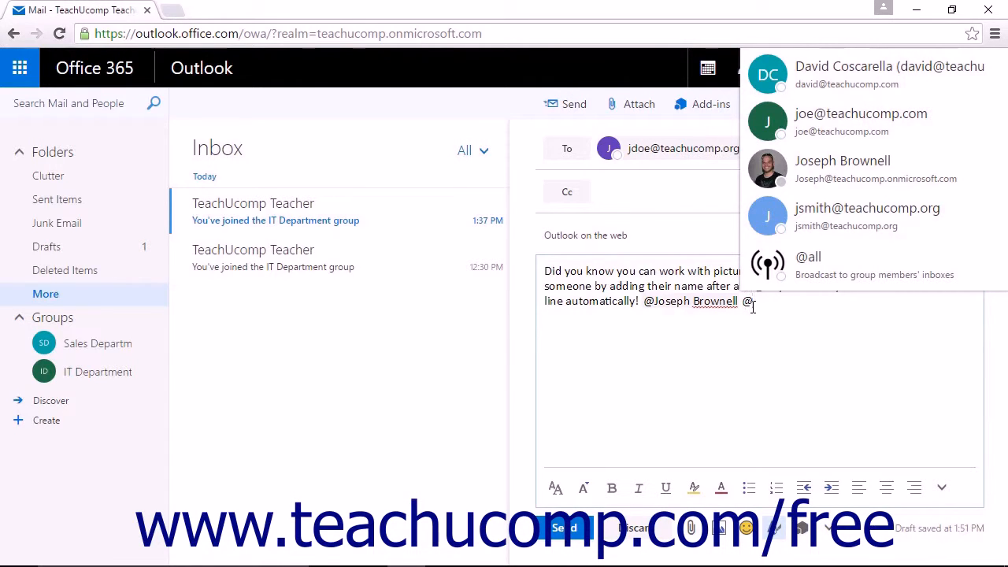
click(829, 215)
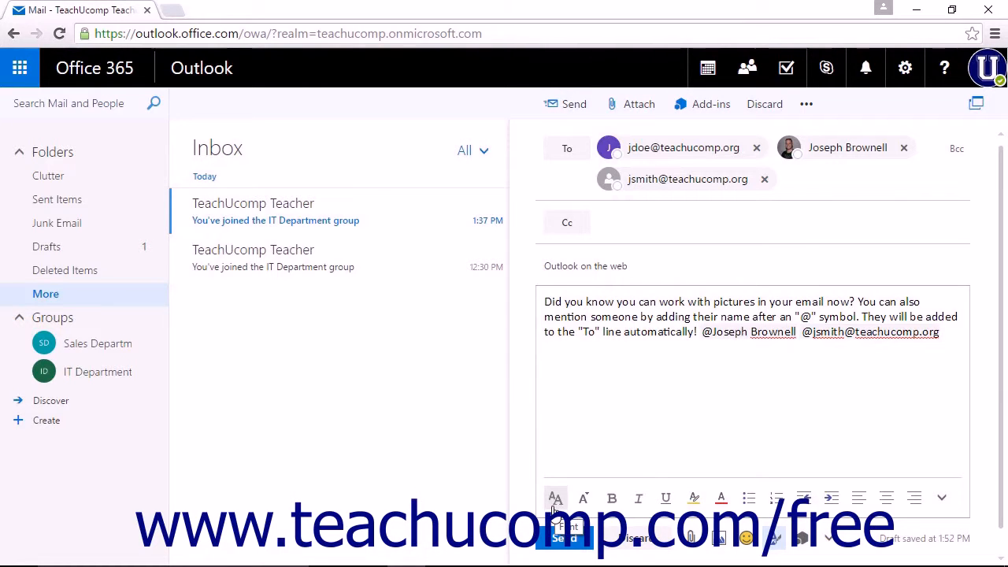
Step: Set the font at the end of the message body to Tahoma and choose a larger font size
click(554, 505)
click(554, 505)
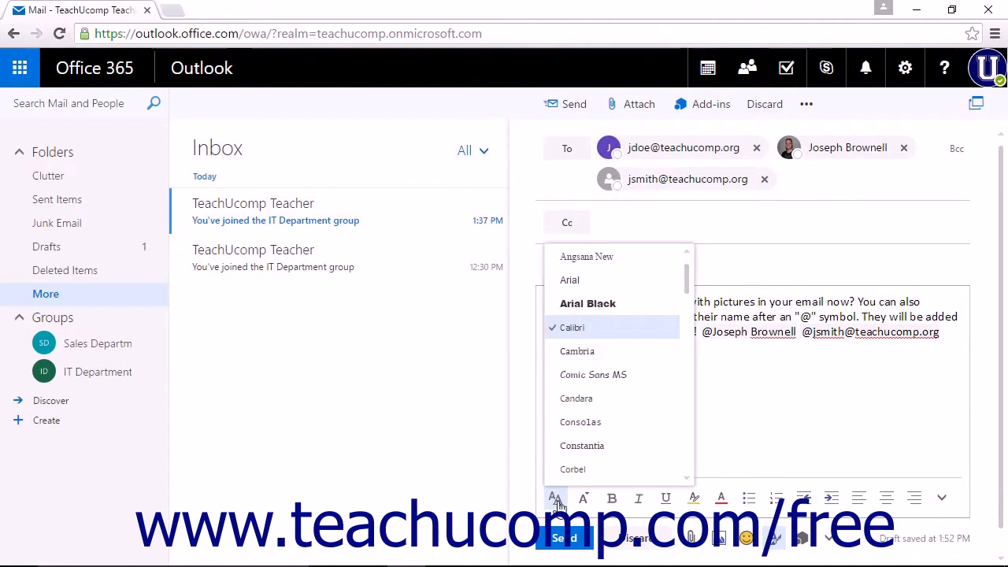
scroll(611, 372, down, 5)
scroll(613, 376, down, 3)
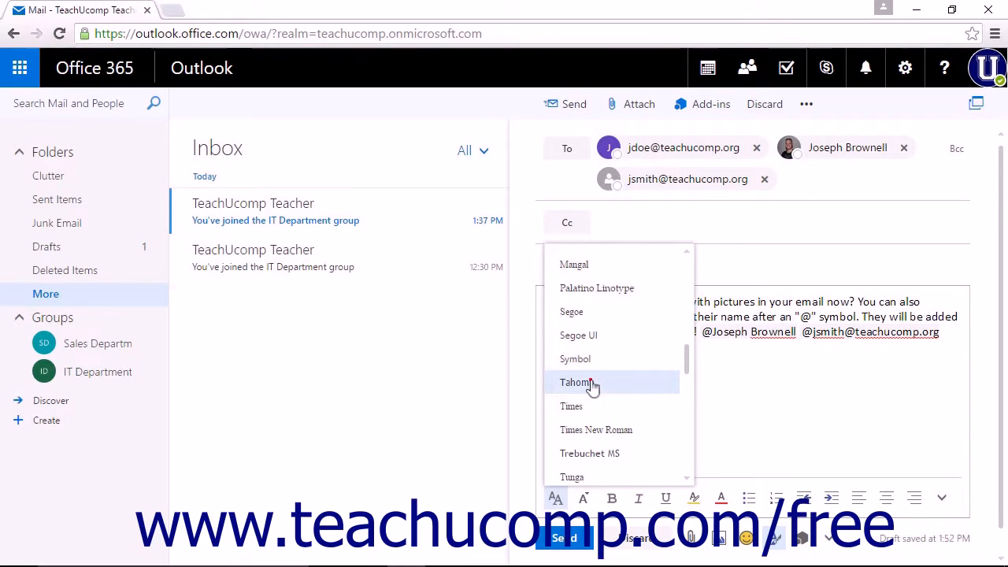
click(592, 384)
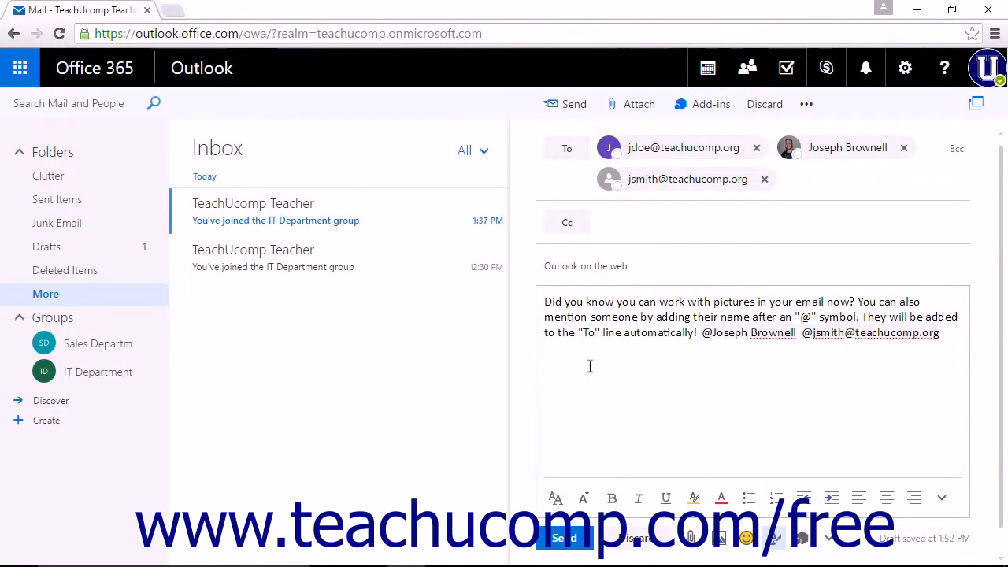
click(584, 499)
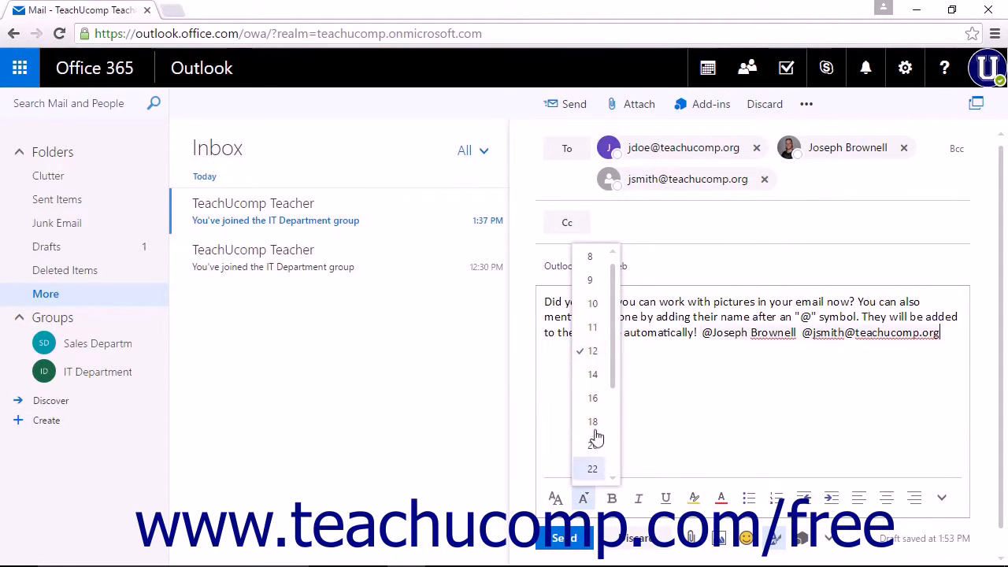
scroll(595, 442, down, 2)
click(592, 390)
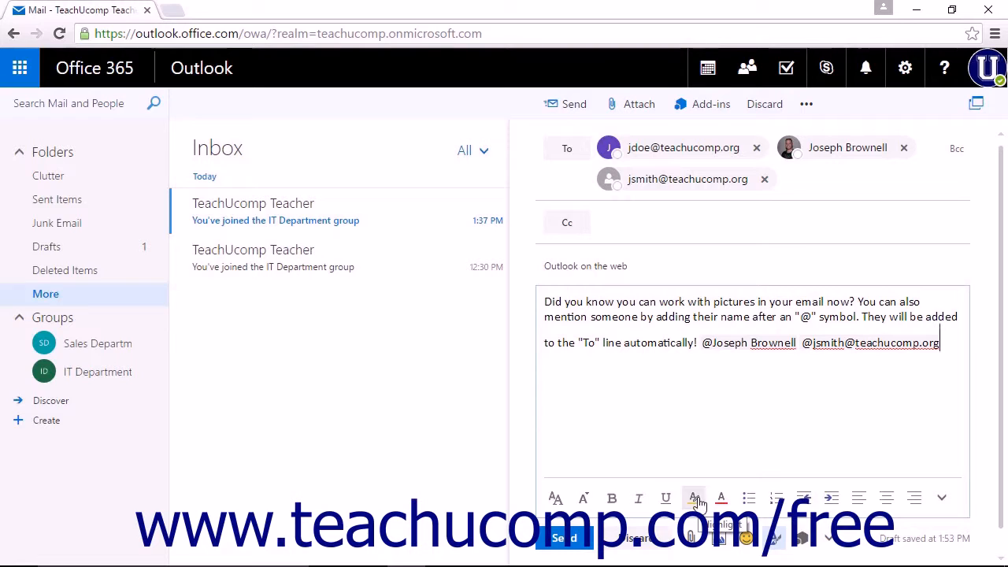
Step: Highlight the sentence "Did you know you can work with pictures in your email now?" in red
drag(543, 302, 856, 302)
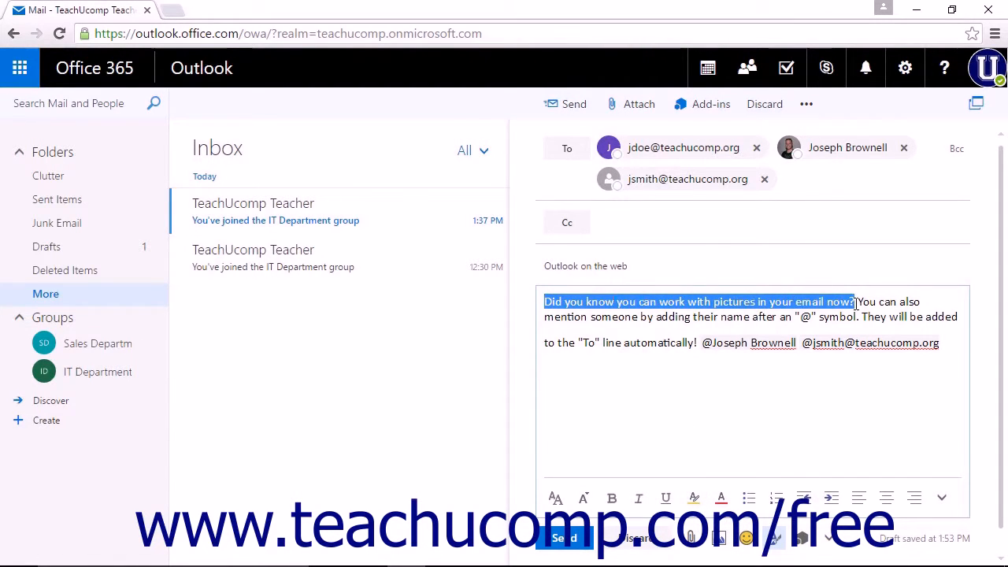
click(695, 499)
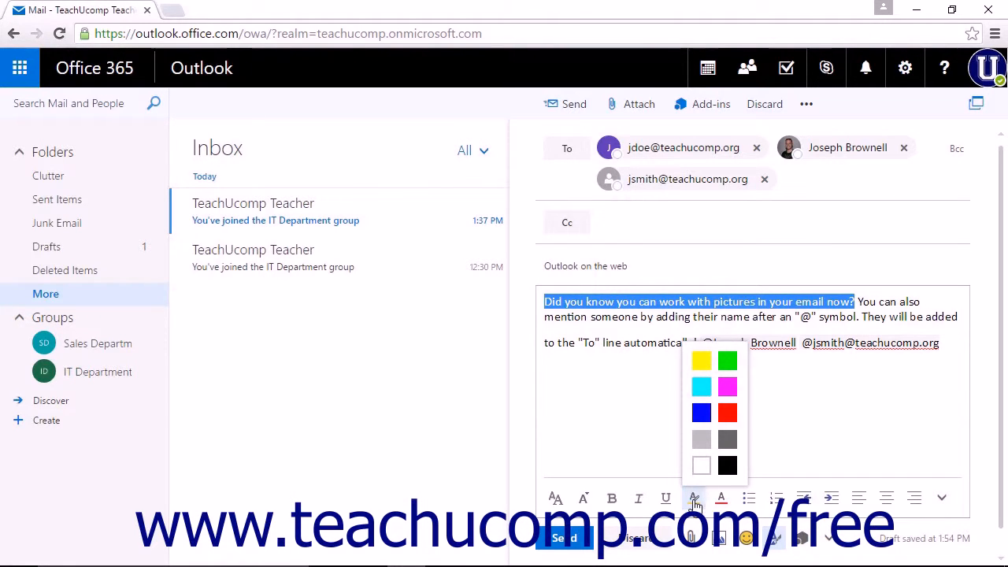
click(726, 410)
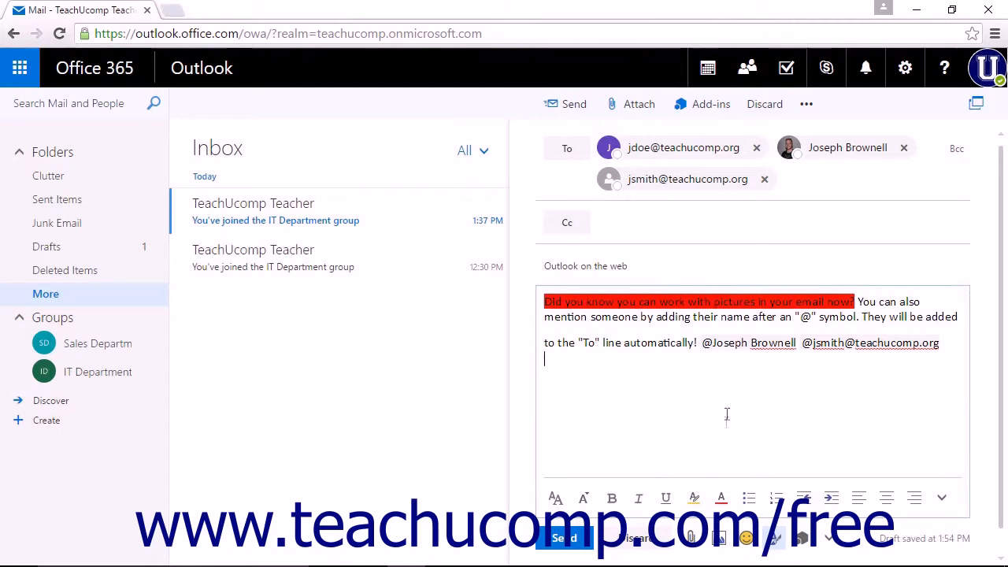
Step: Change the font color of the text "to the "To" line automatically!" to yellow
click(721, 499)
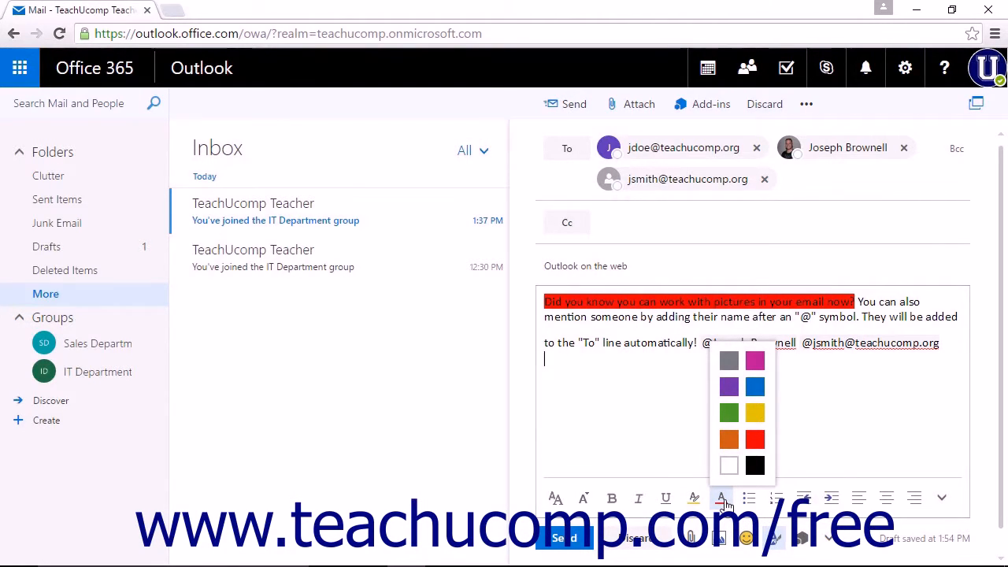
drag(544, 344, 703, 344)
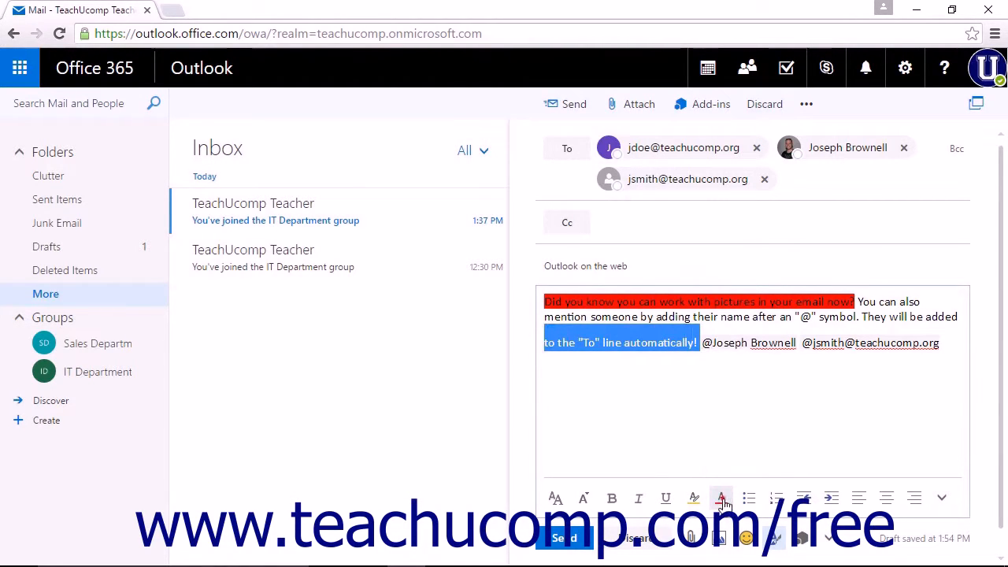
click(722, 499)
click(755, 417)
click(660, 415)
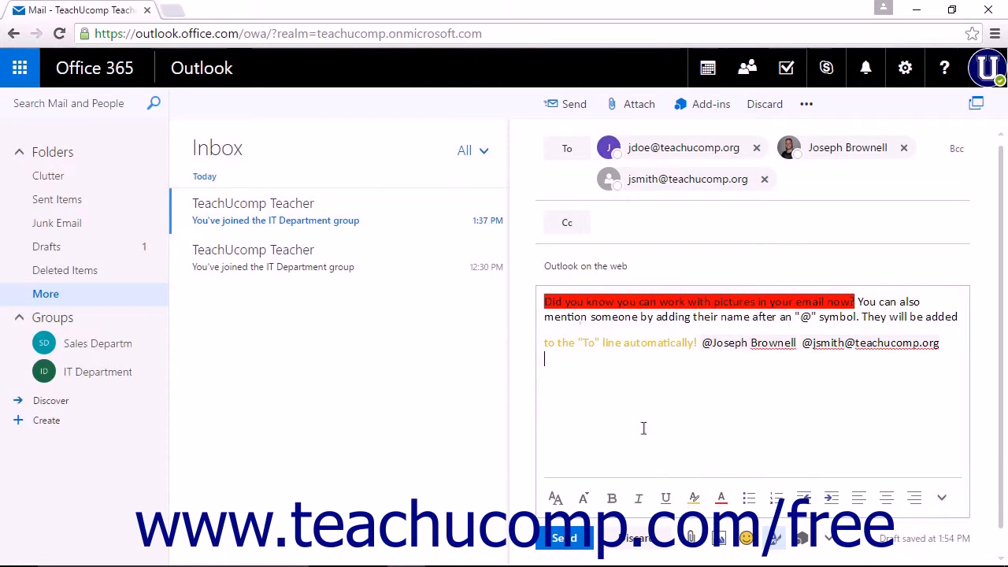
Step: Start a bulleted list below the message text, change it to a numbered list, and right-align its first item
click(751, 500)
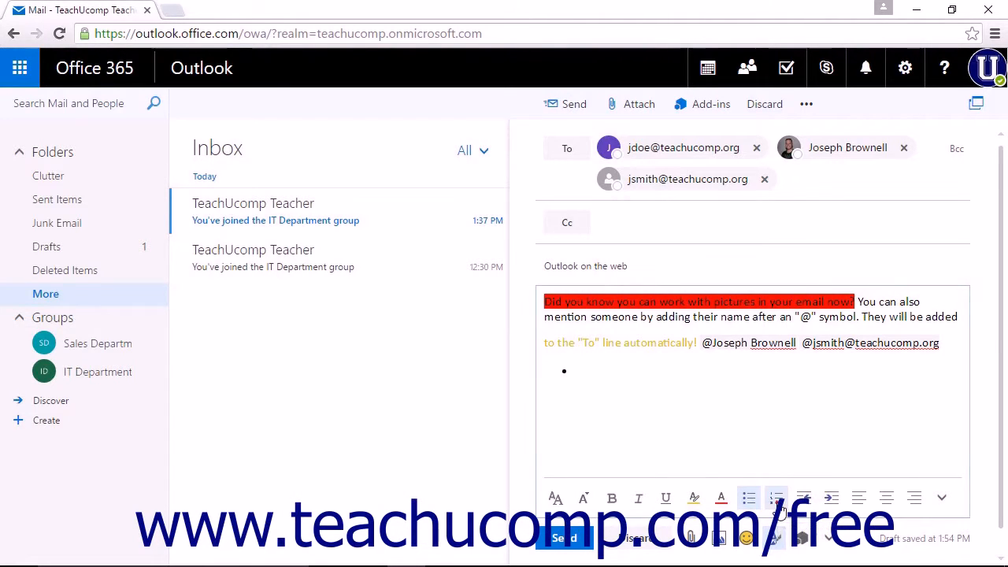
click(779, 504)
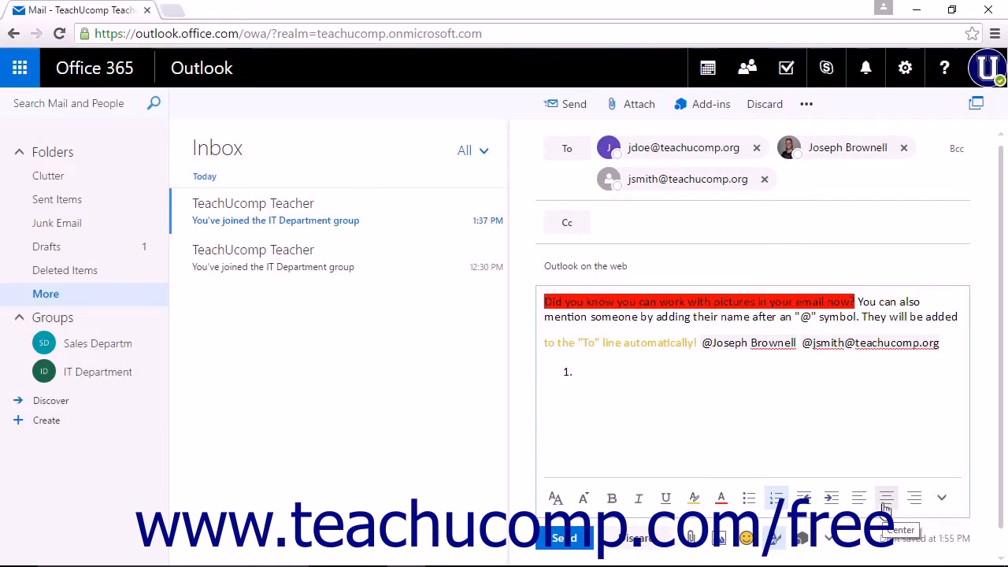
click(886, 504)
click(916, 500)
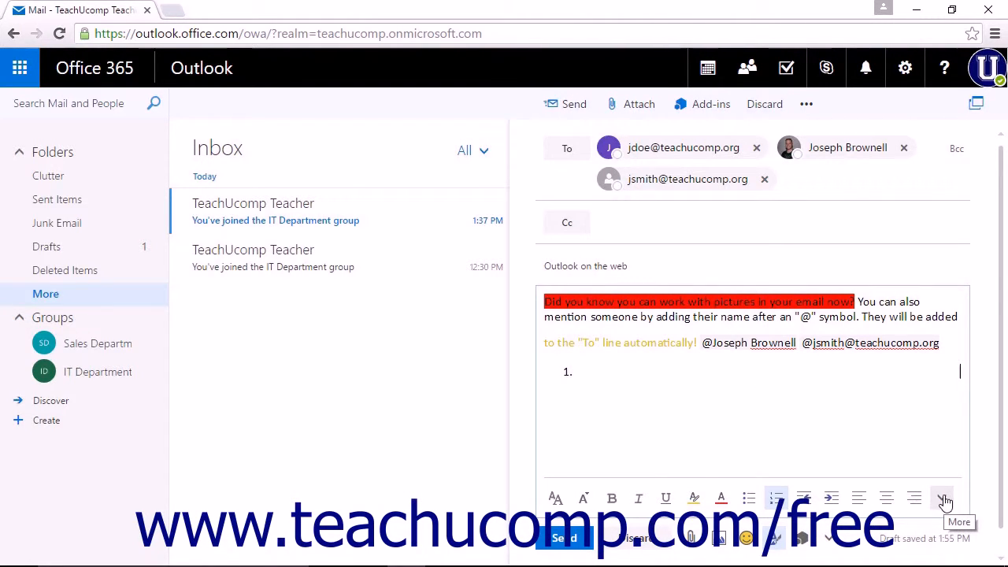
click(944, 499)
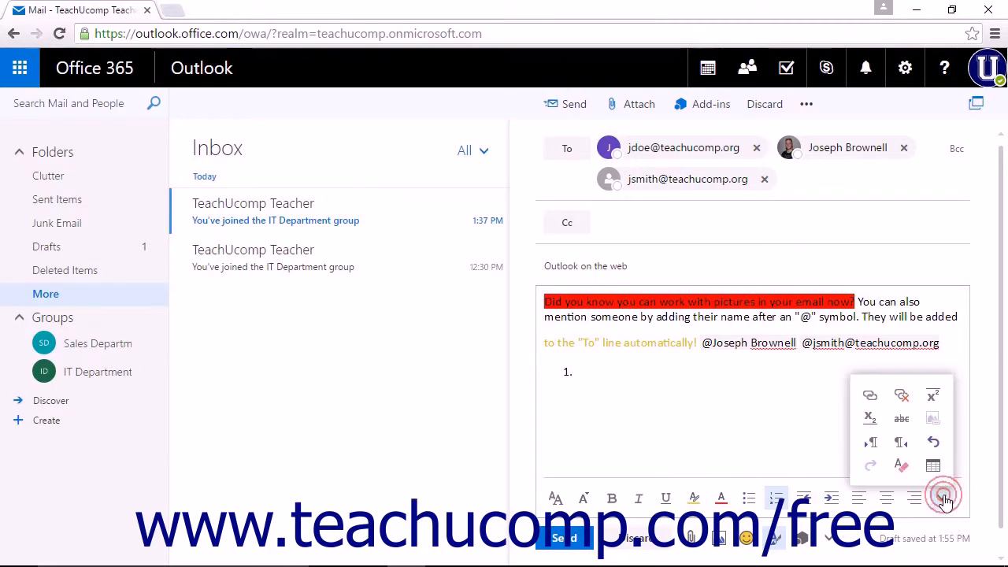
click(871, 397)
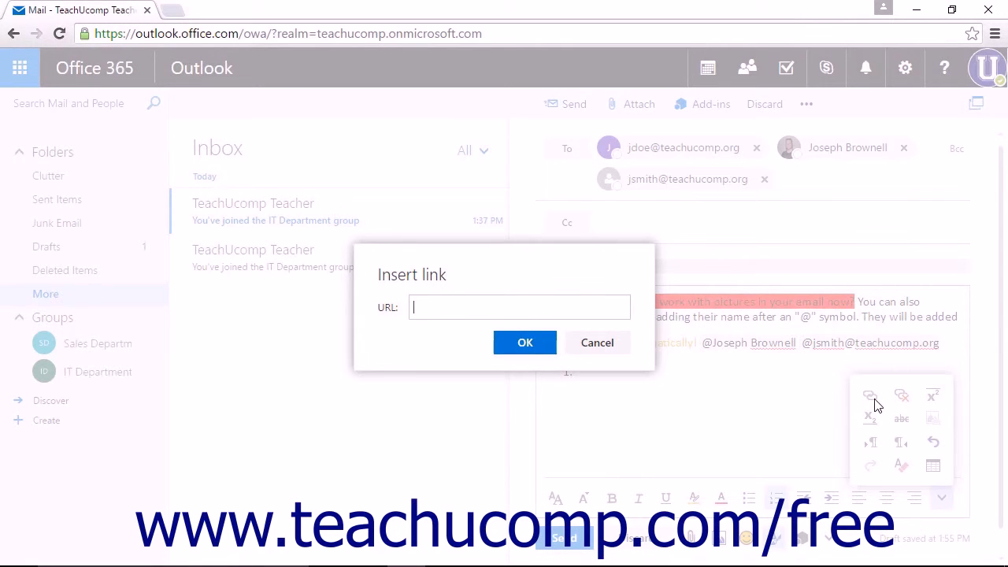
text(www.teachucomp.com)
click(526, 346)
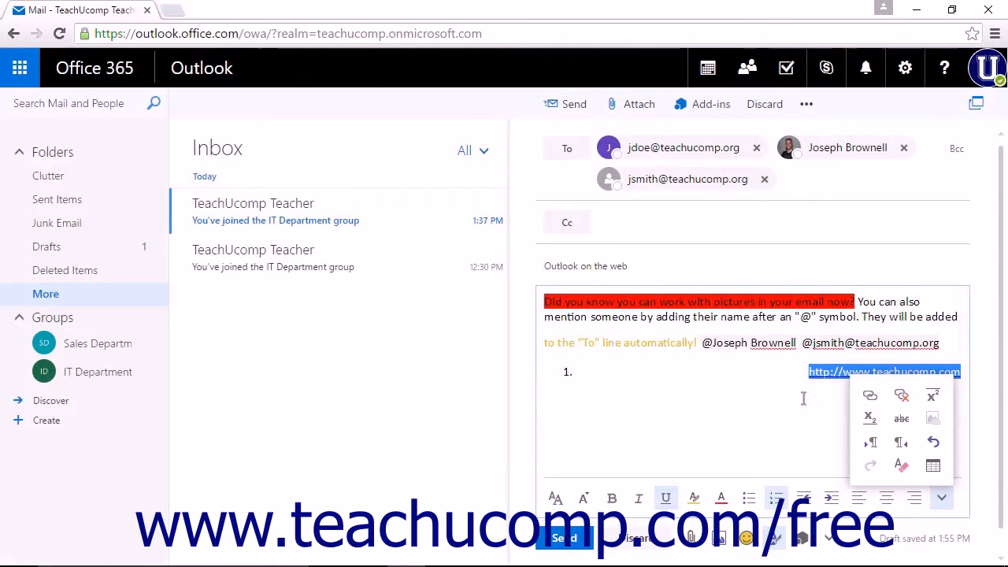
Step: Remove the hyperlink from the web address in the numbered list, and turn the address back into a link
click(806, 374)
drag(806, 374, 962, 374)
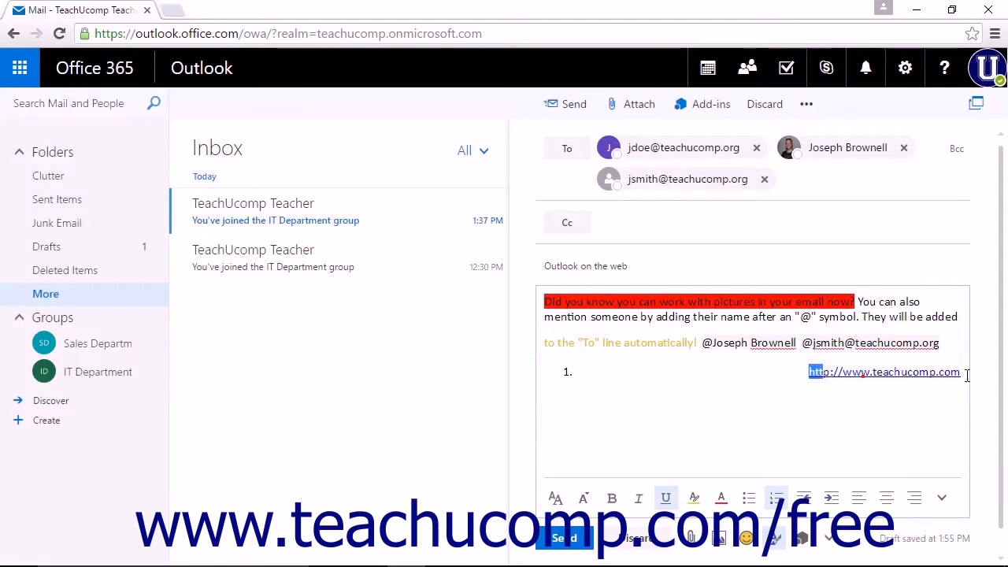
click(943, 505)
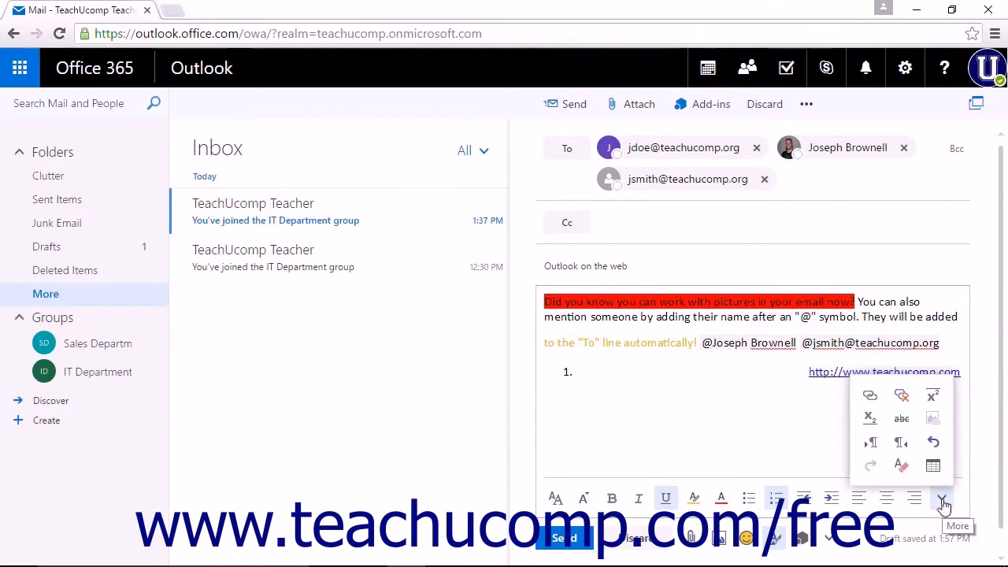
click(902, 400)
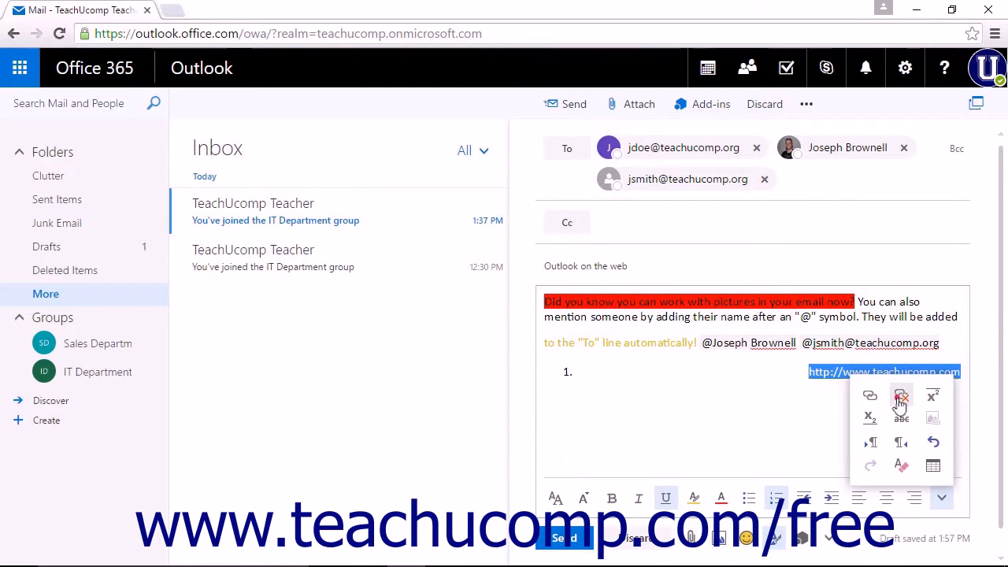
click(825, 387)
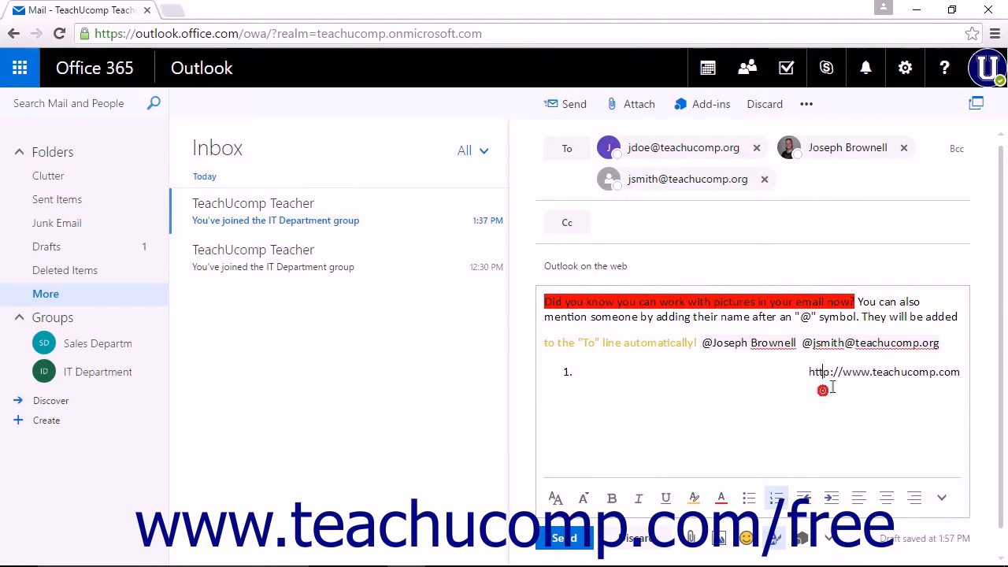
click(961, 371)
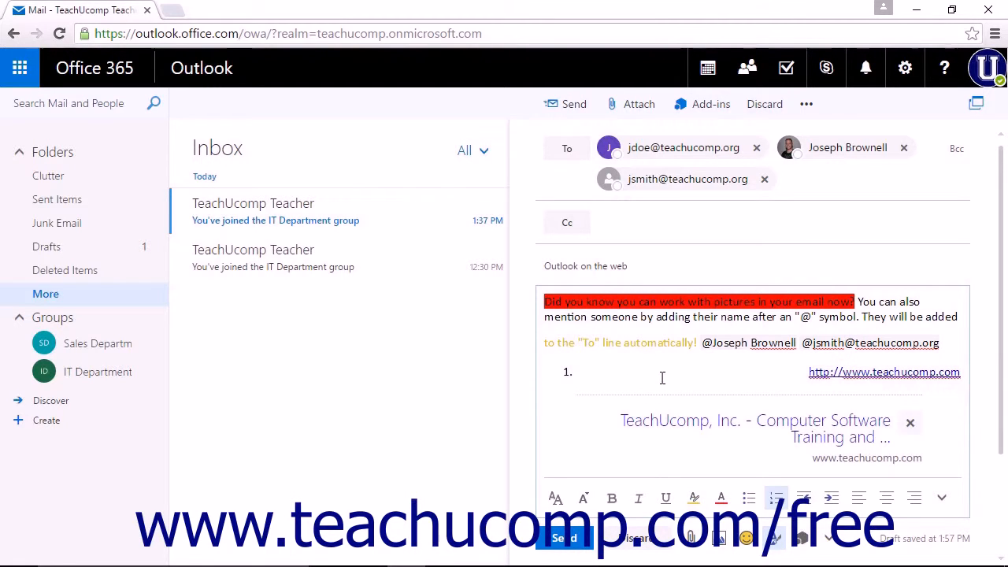
Step: Select all of the message text, including the numbered link, and clear its formatting
click(942, 498)
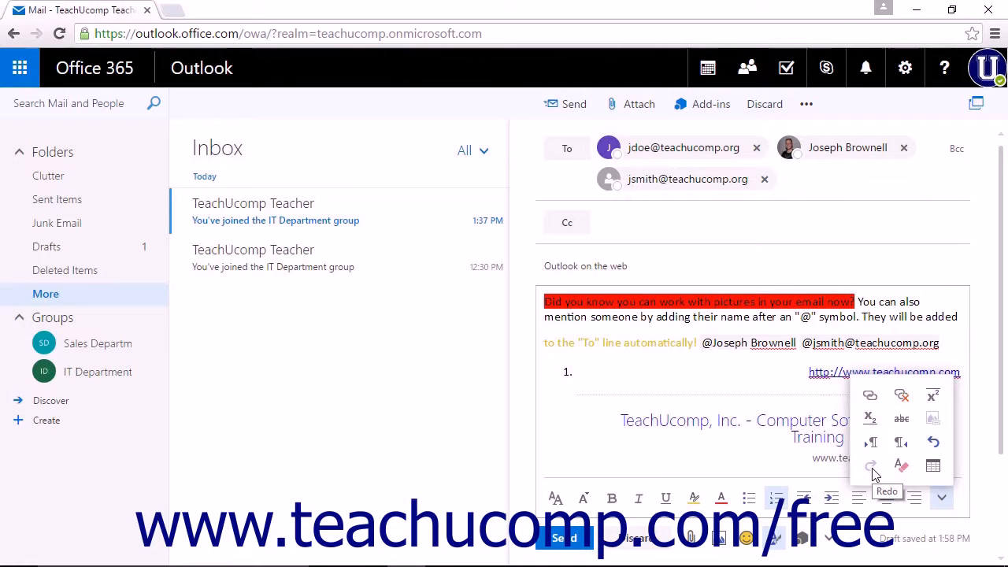
drag(545, 301, 938, 466)
click(942, 501)
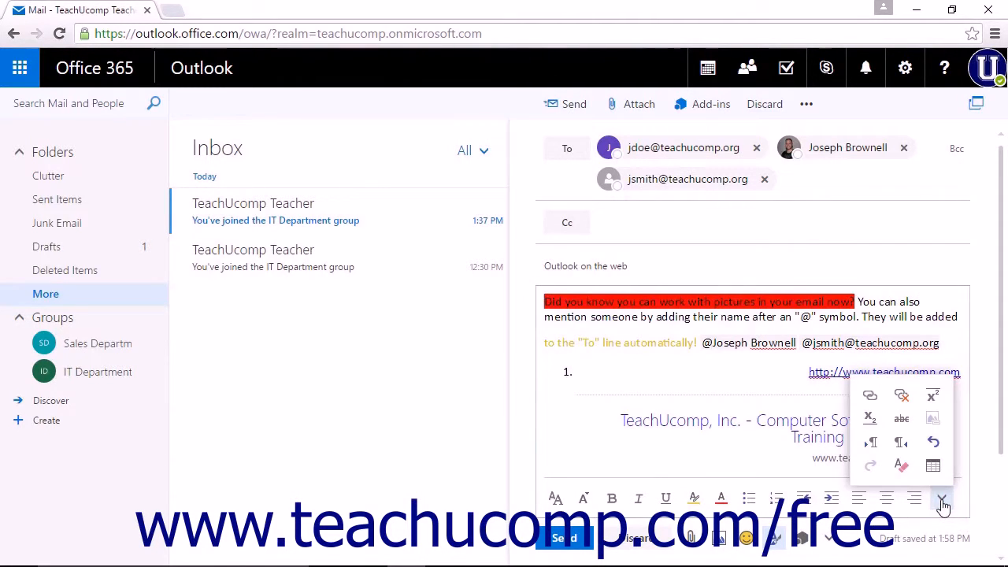
click(900, 469)
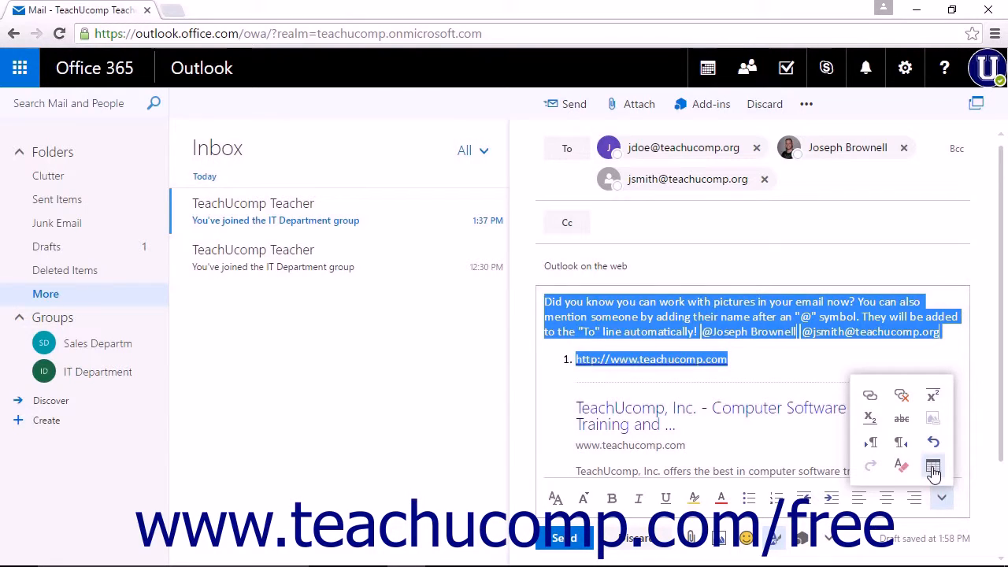
Step: Insert a table with 3 columns and 3 rows into the message body
click(933, 470)
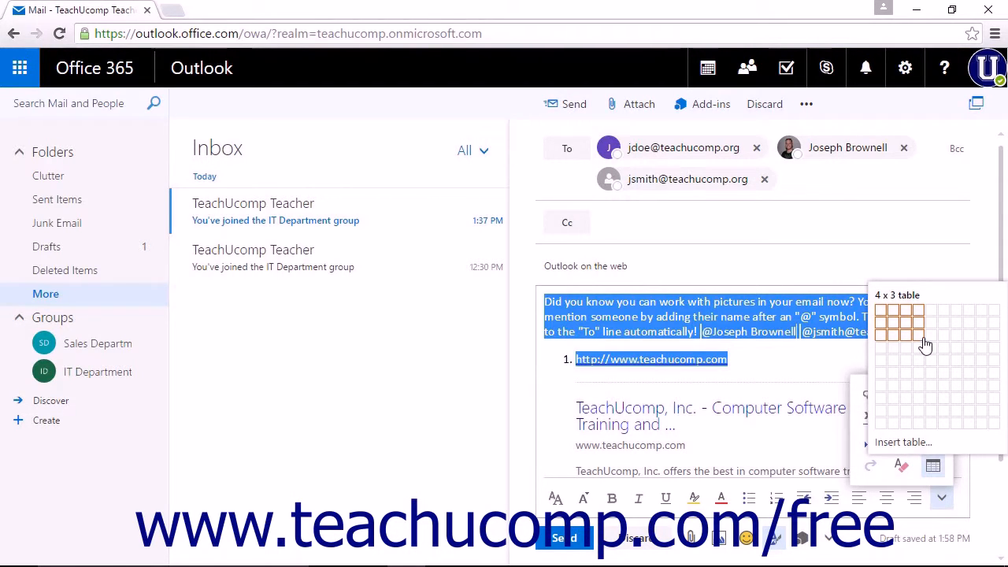
click(913, 445)
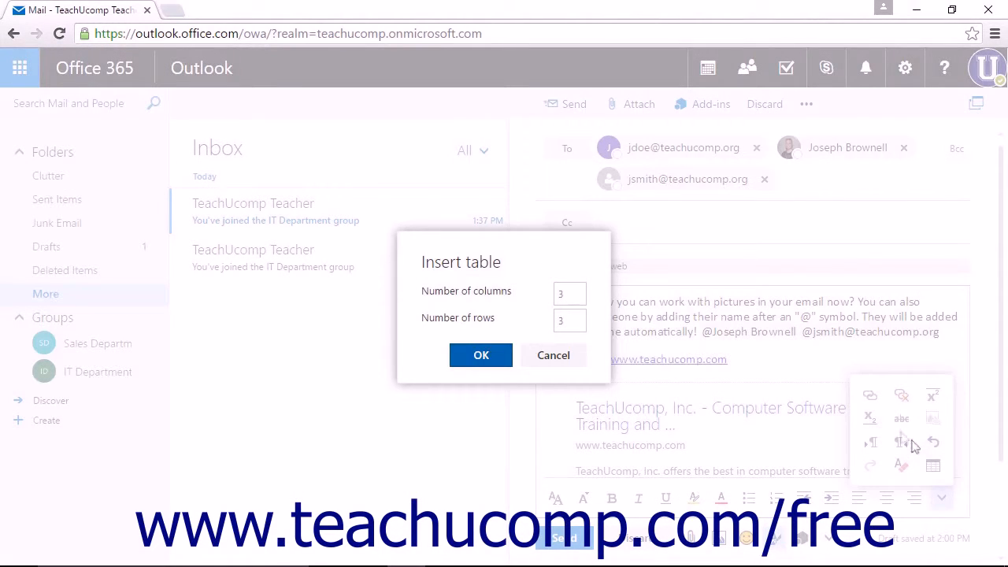
click(577, 296)
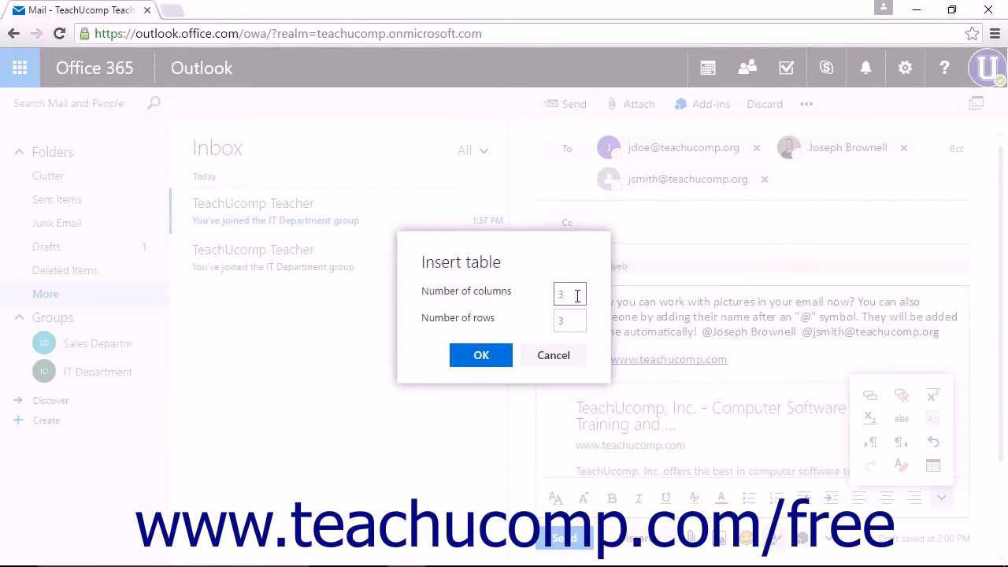
click(487, 361)
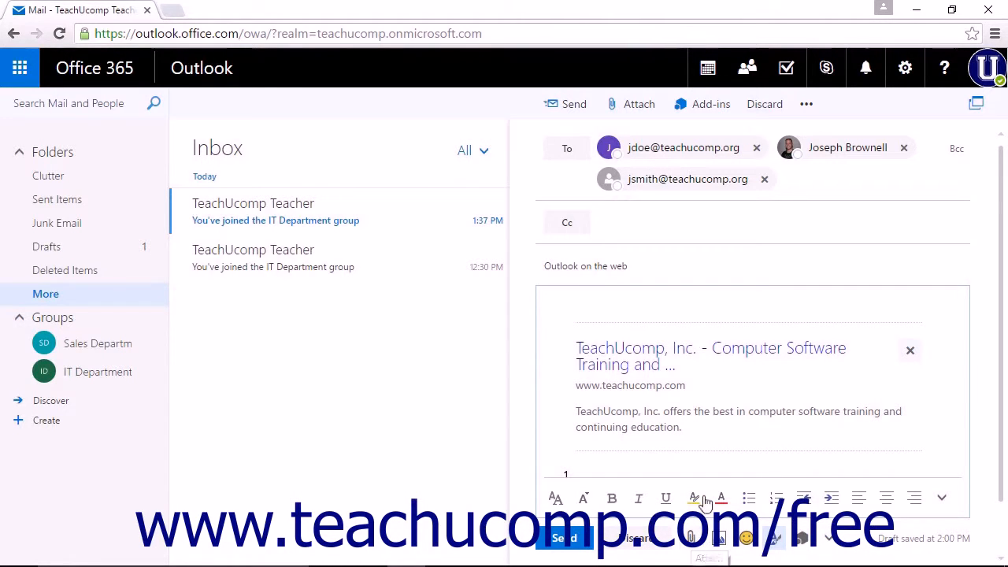
Step: View the OneDrive files available as attachments and leave without attaching any
click(692, 539)
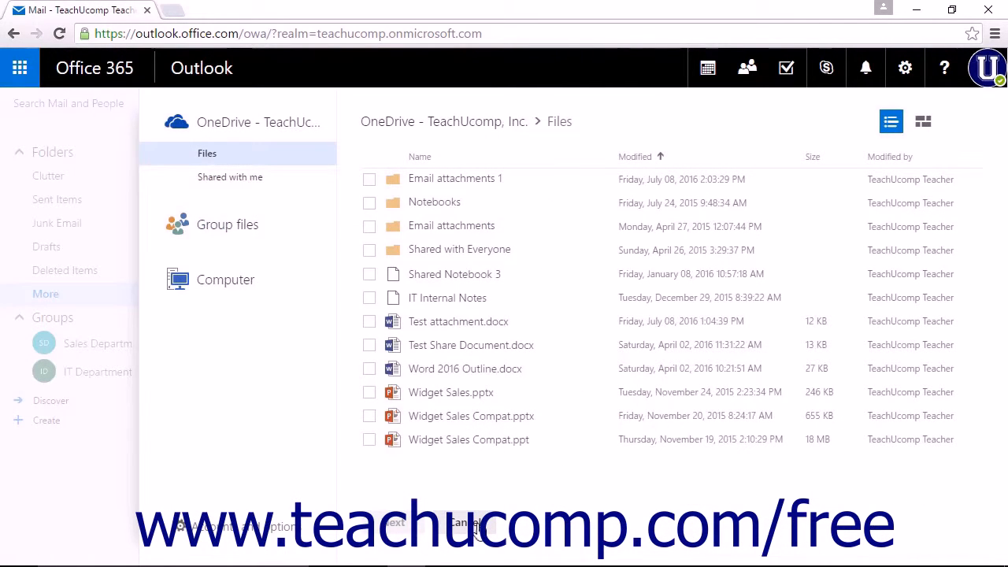
click(476, 527)
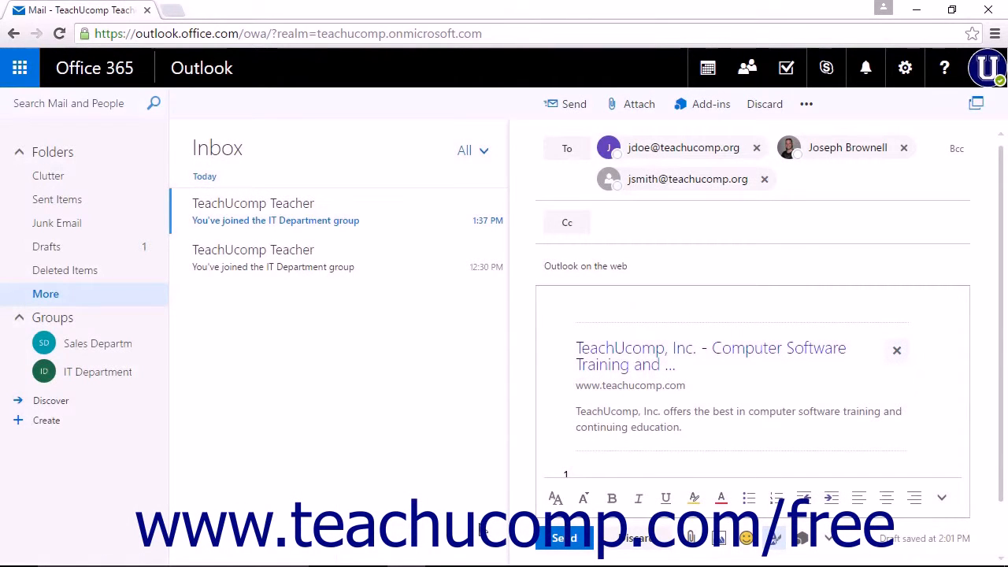
Step: Insert the picture lights-light-bulb-idea from the 2016 folder inline into the message body
click(722, 542)
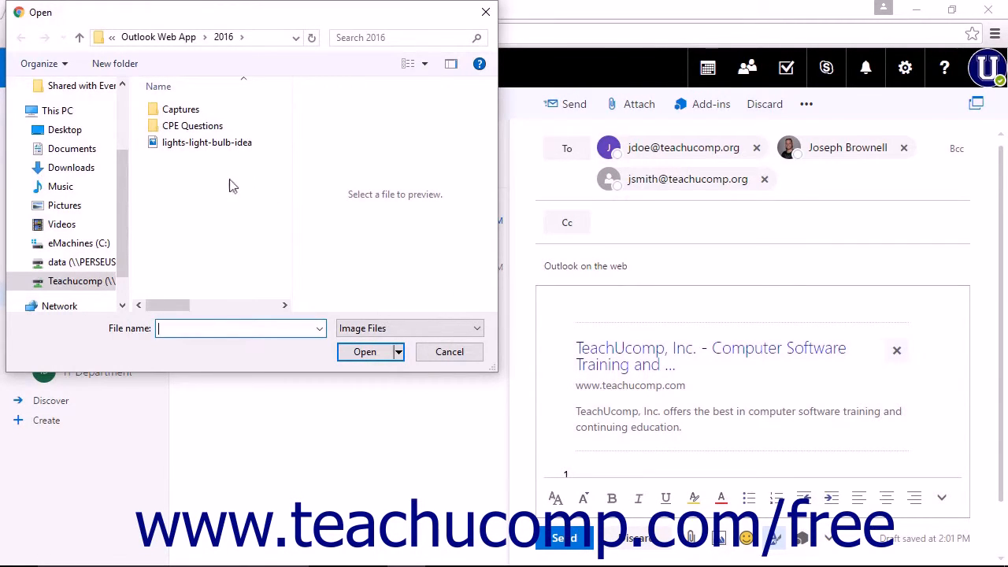
click(217, 146)
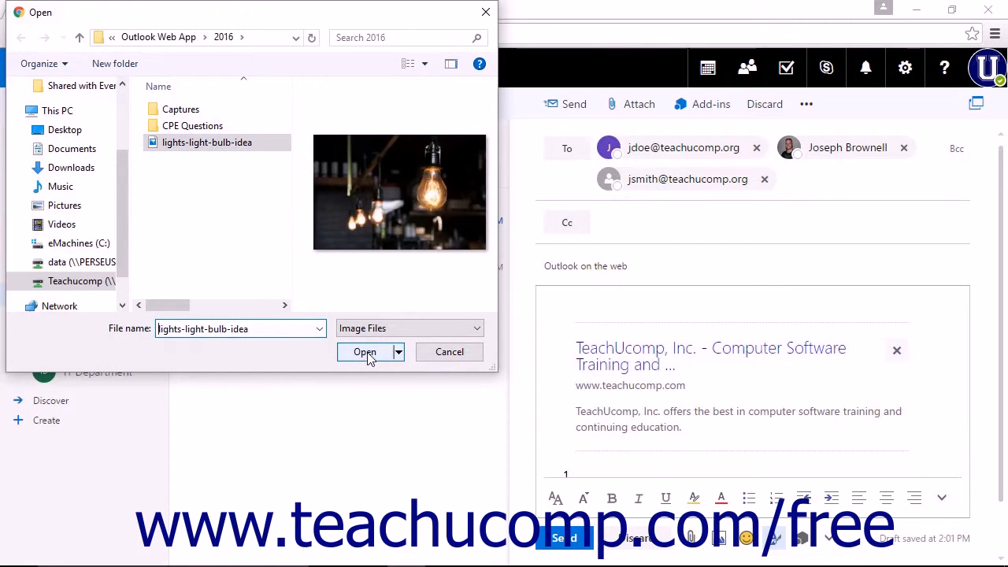
click(364, 352)
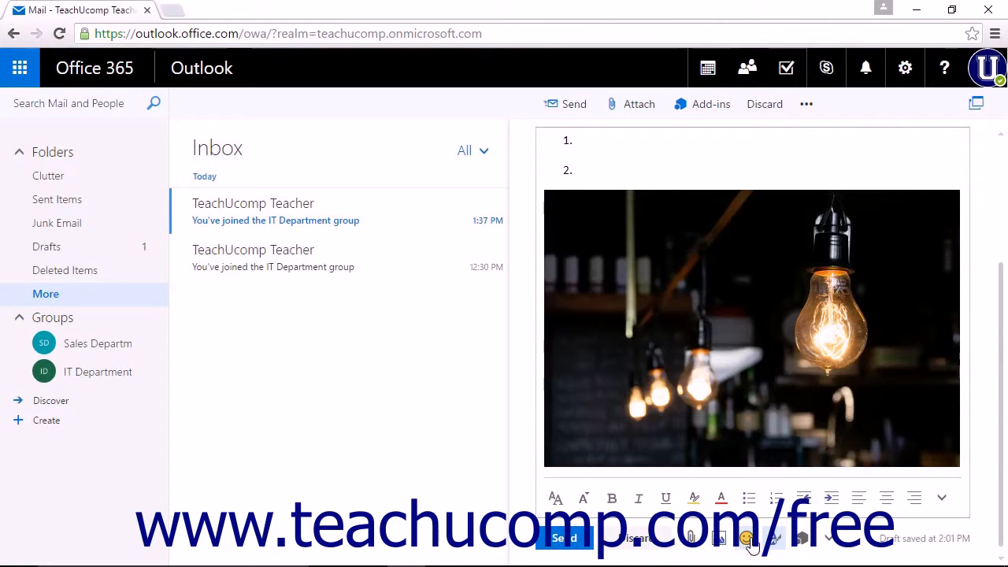
Step: Insert the confetti ball emoji from the Activities category into the message body
click(747, 538)
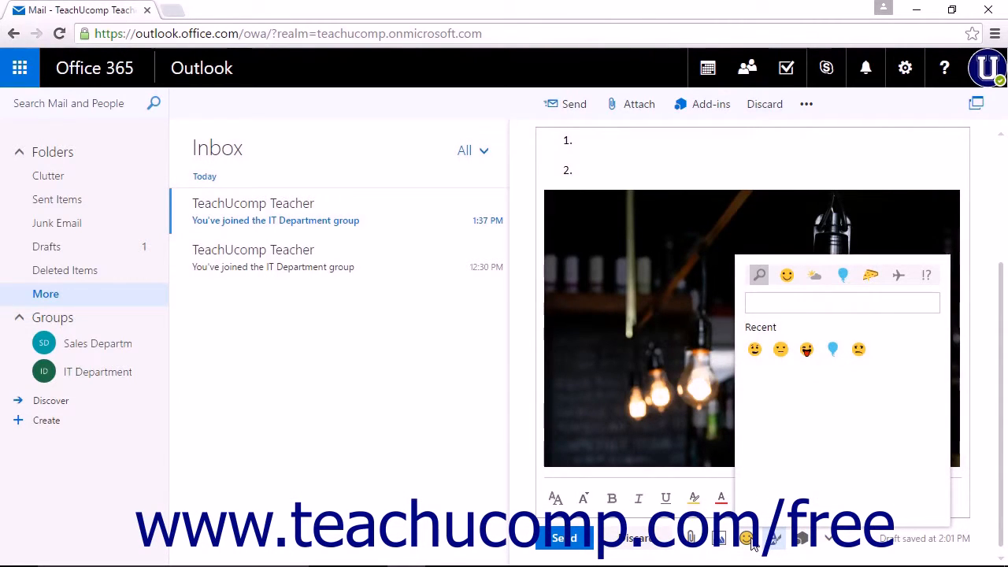
click(789, 278)
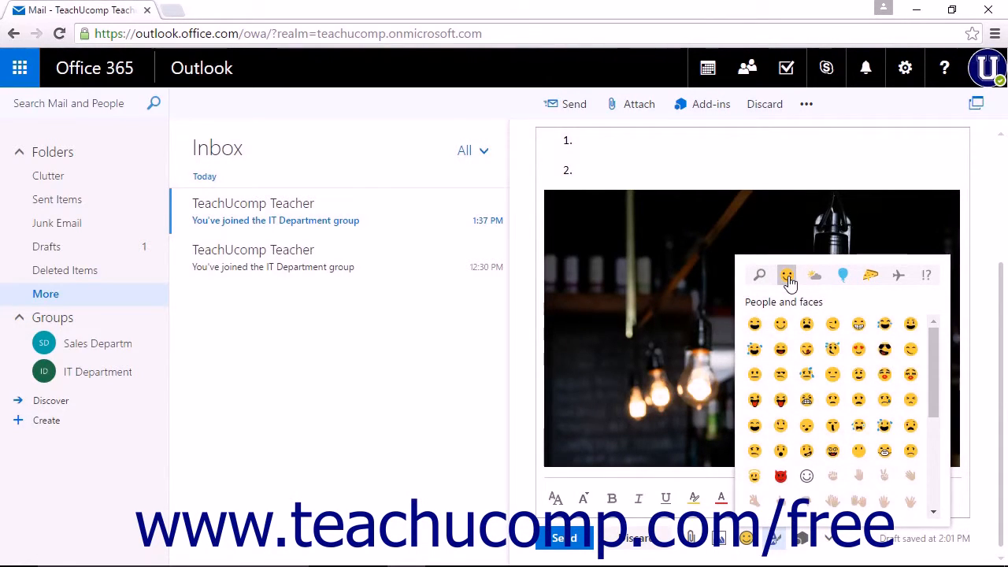
click(843, 276)
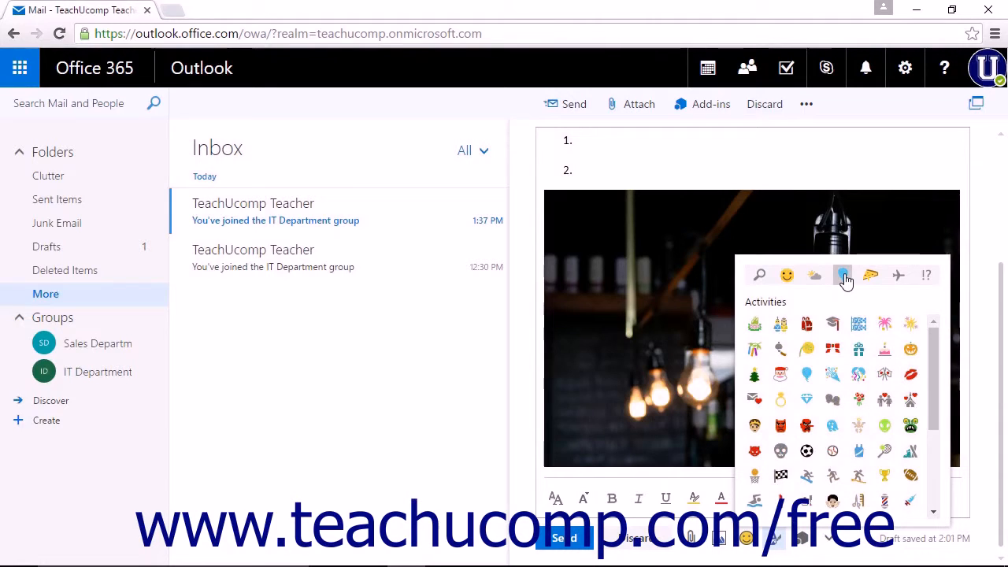
click(858, 380)
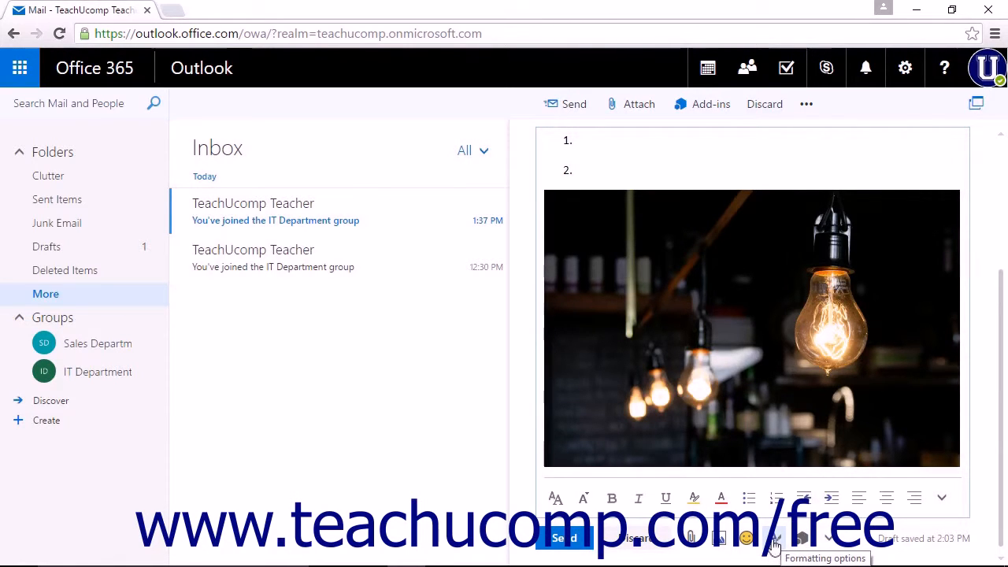
Step: Hide the message formatting options and show them again, and check the add-ins available for the message
click(774, 544)
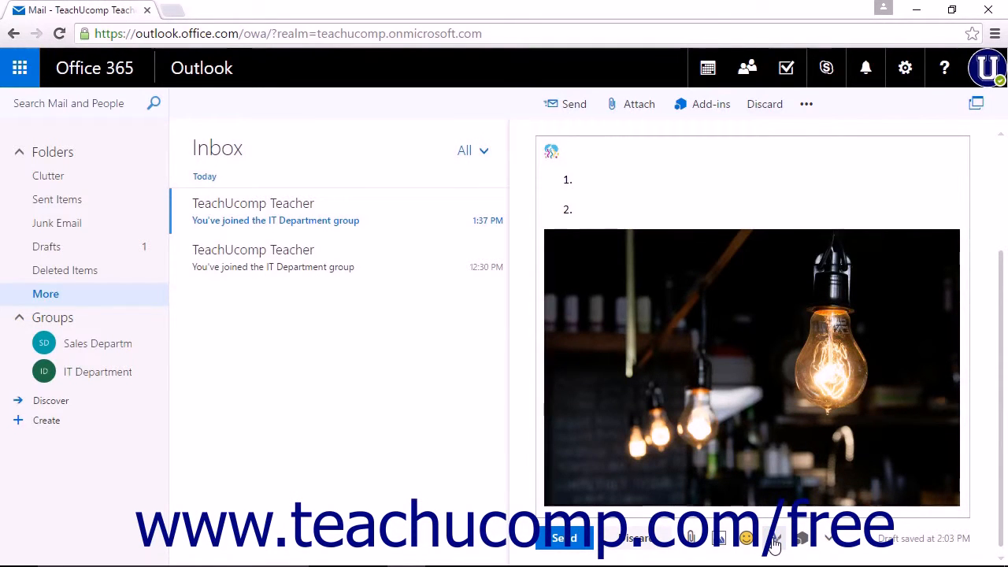
click(774, 544)
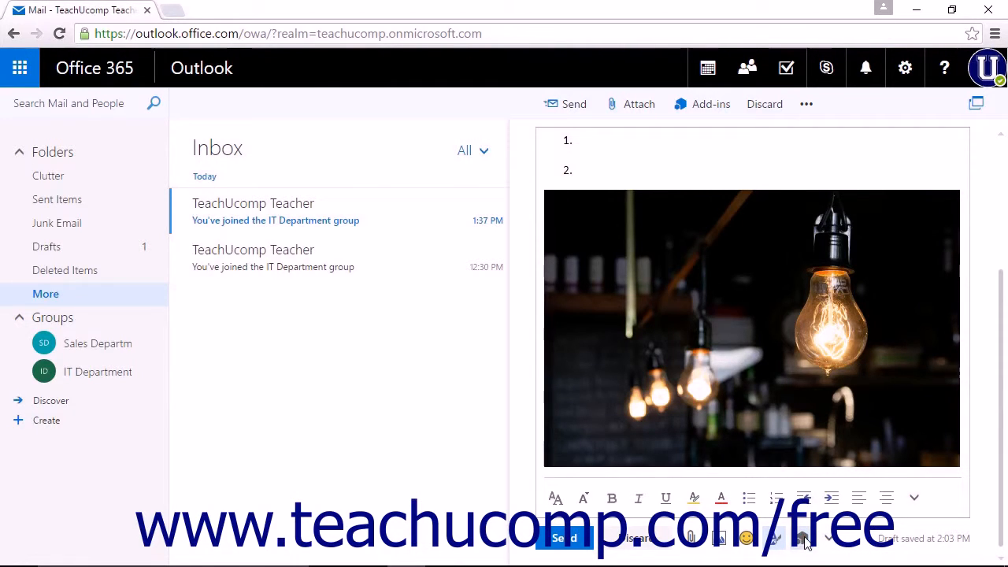
click(803, 539)
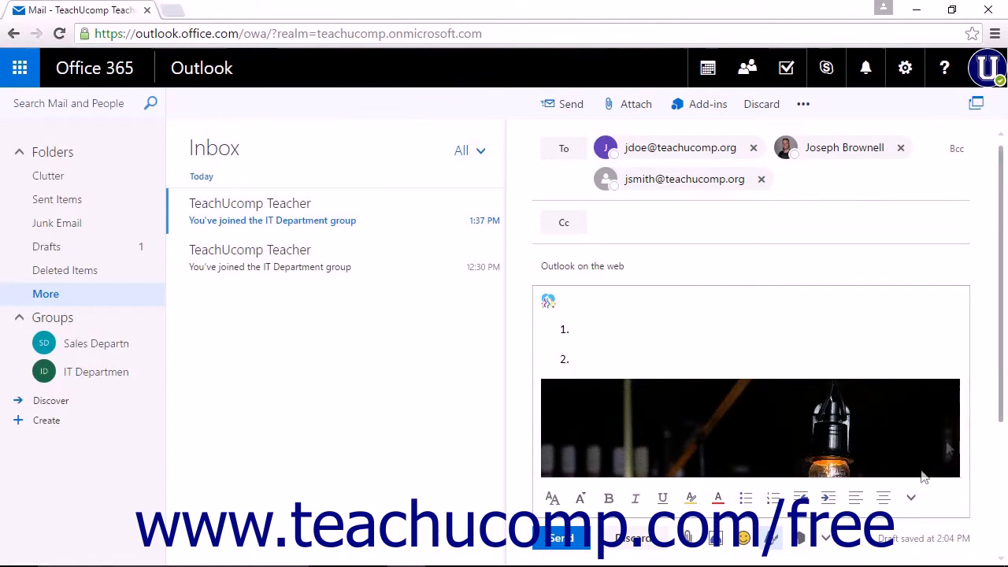
Step: In the message options, keep the sensitivity at Normal and request both a delivery receipt and a read receipt
click(825, 542)
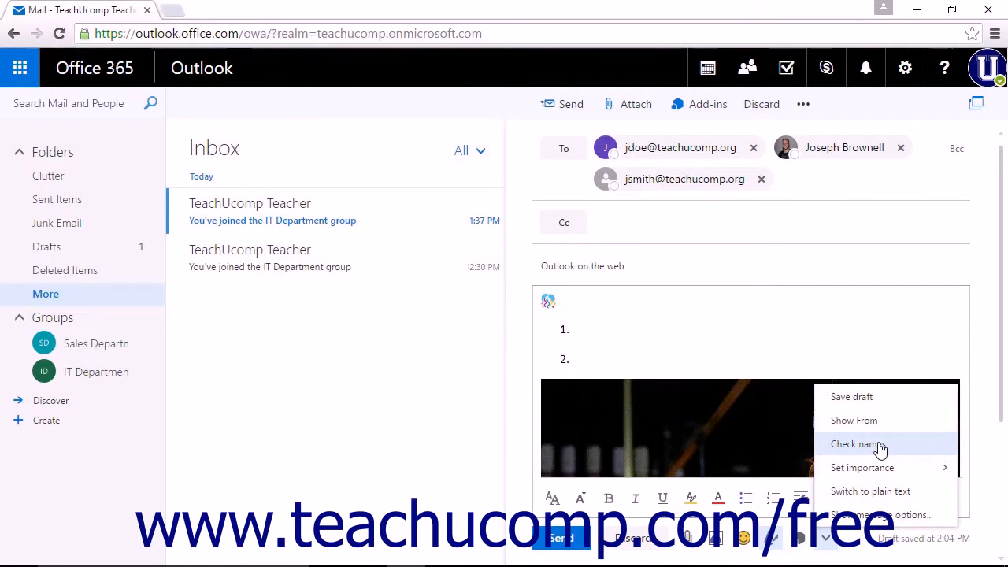
mouse_move(889, 468)
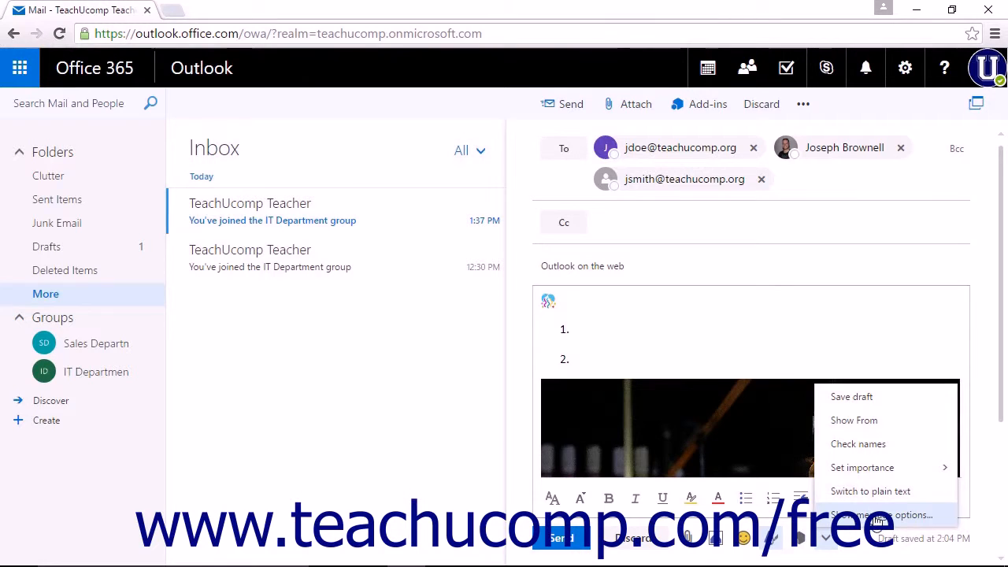
click(877, 516)
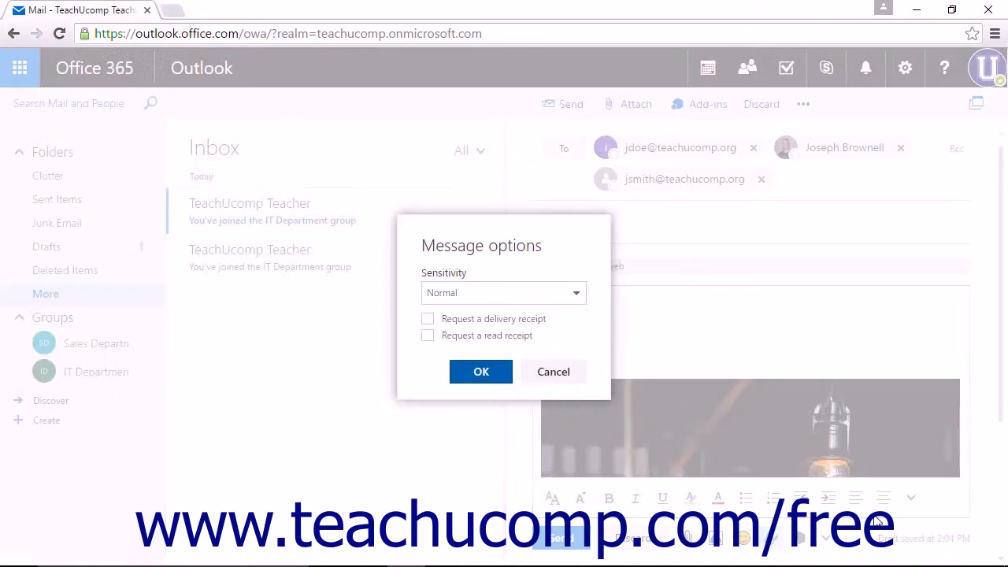
click(578, 298)
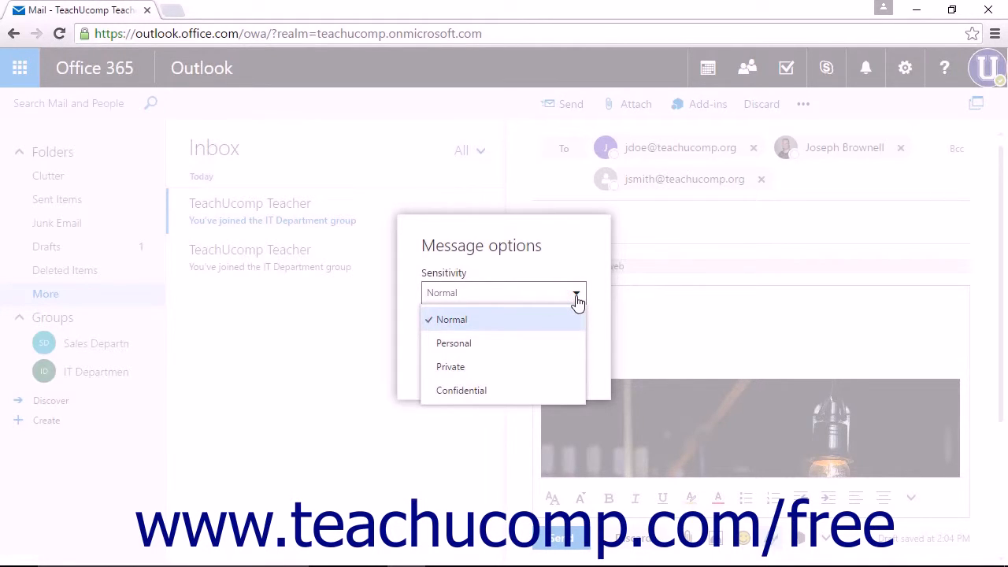
click(578, 298)
click(578, 298)
click(595, 272)
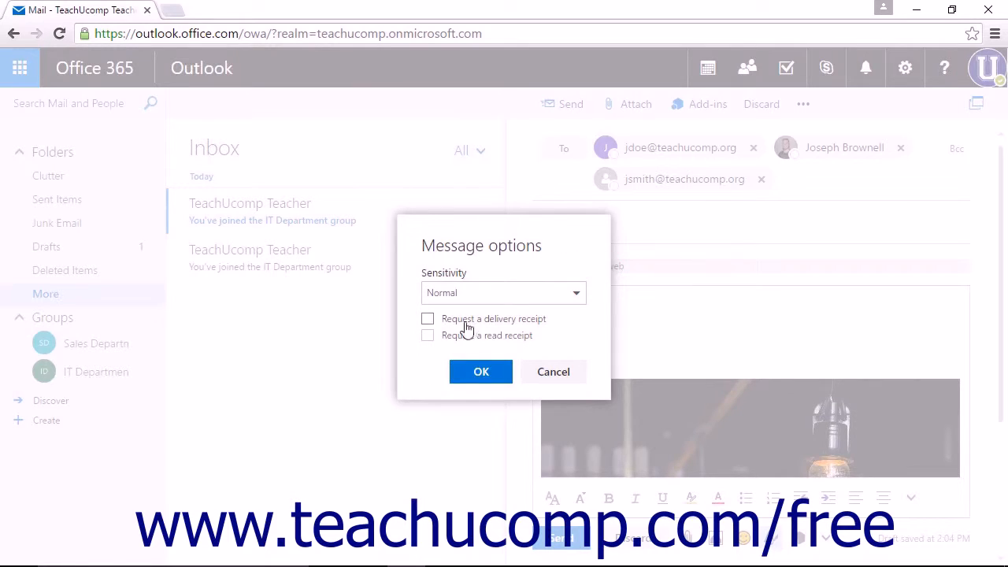
click(428, 319)
click(428, 340)
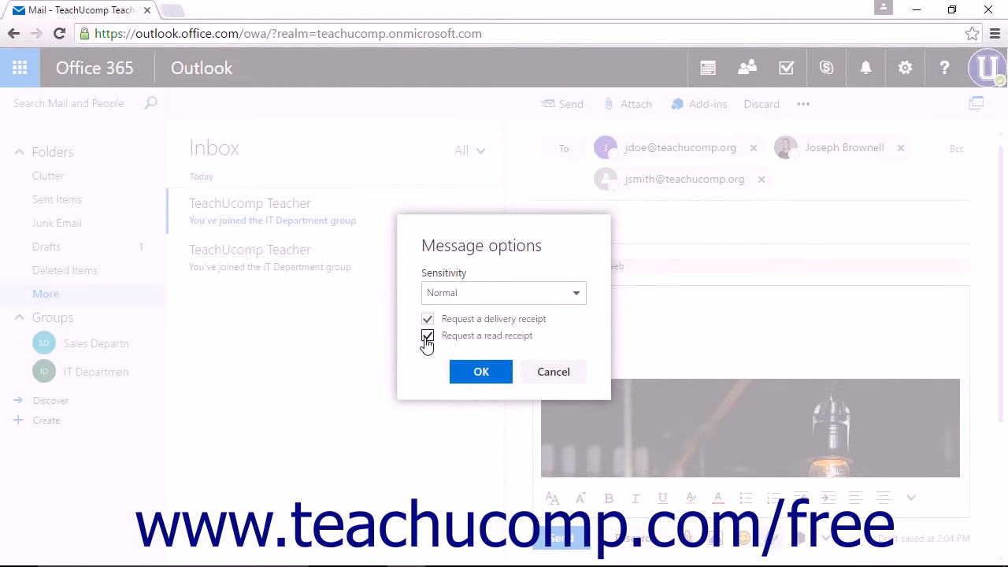
click(487, 380)
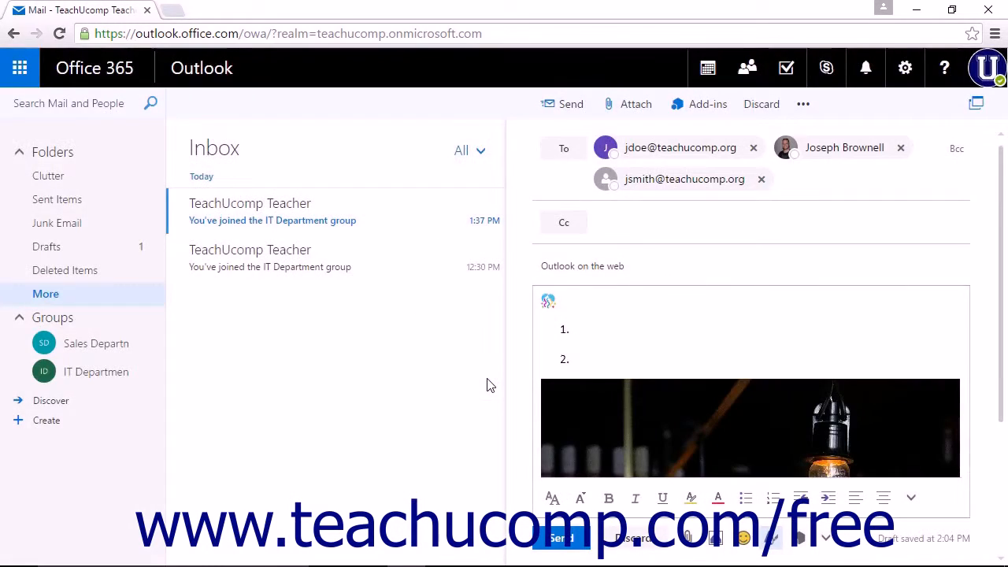